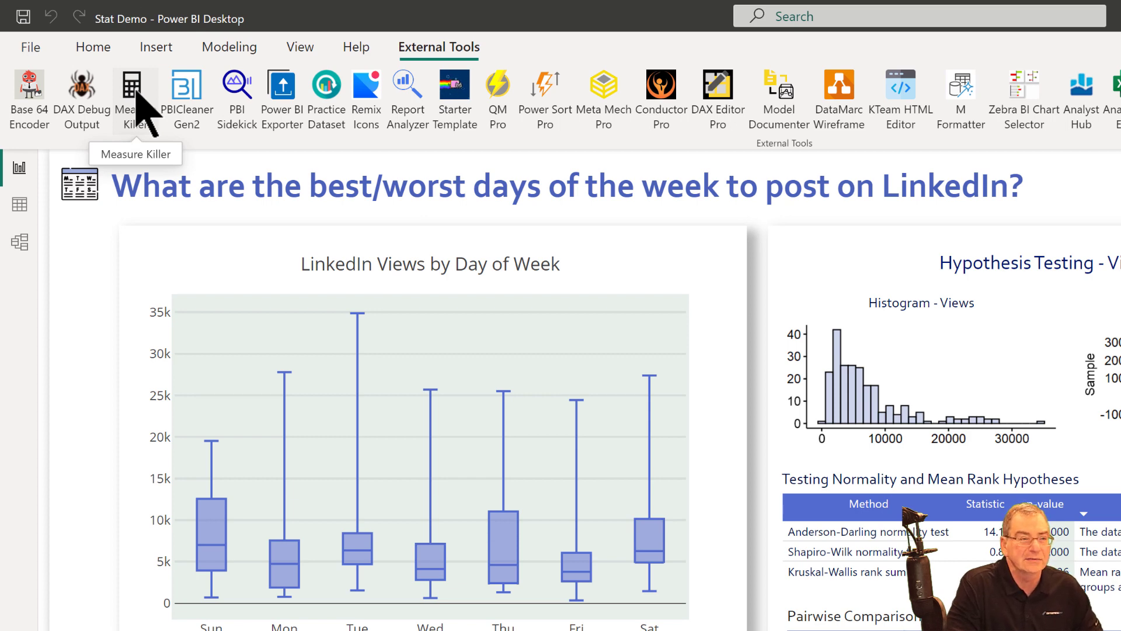
- Analyse Stat Demo.pbix with Measure Killer without saving the results, and view the plot of used and unused measures and columns
{"action": "left_click", "coordinate": [137, 93]}
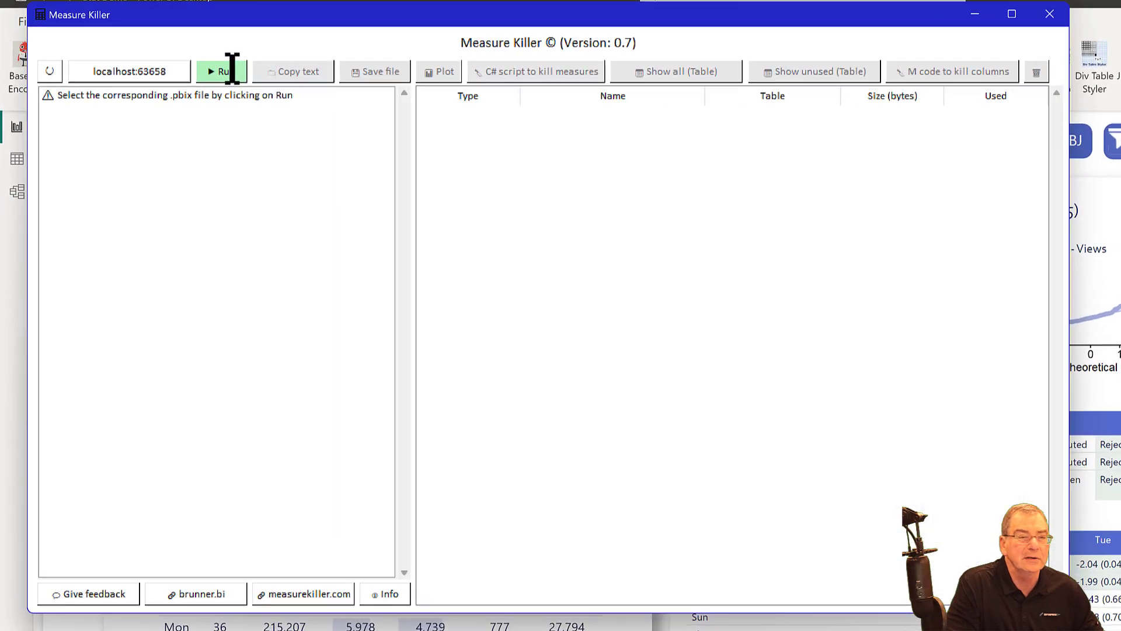
{"action": "left_click", "coordinate": [238, 75]}
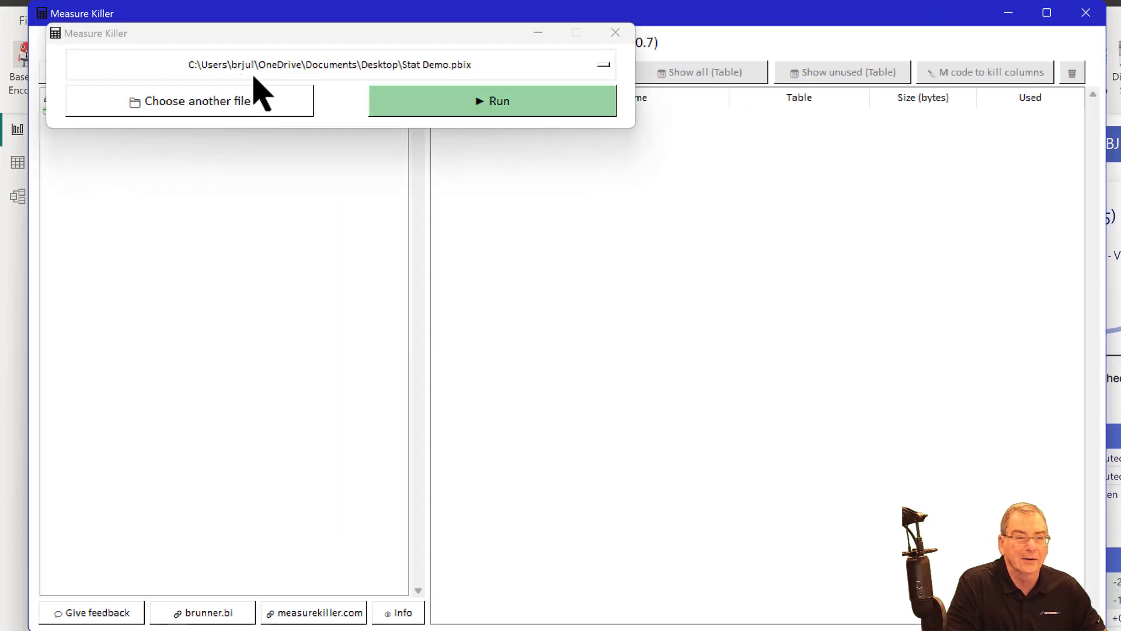
{"action": "left_click", "coordinate": [469, 103]}
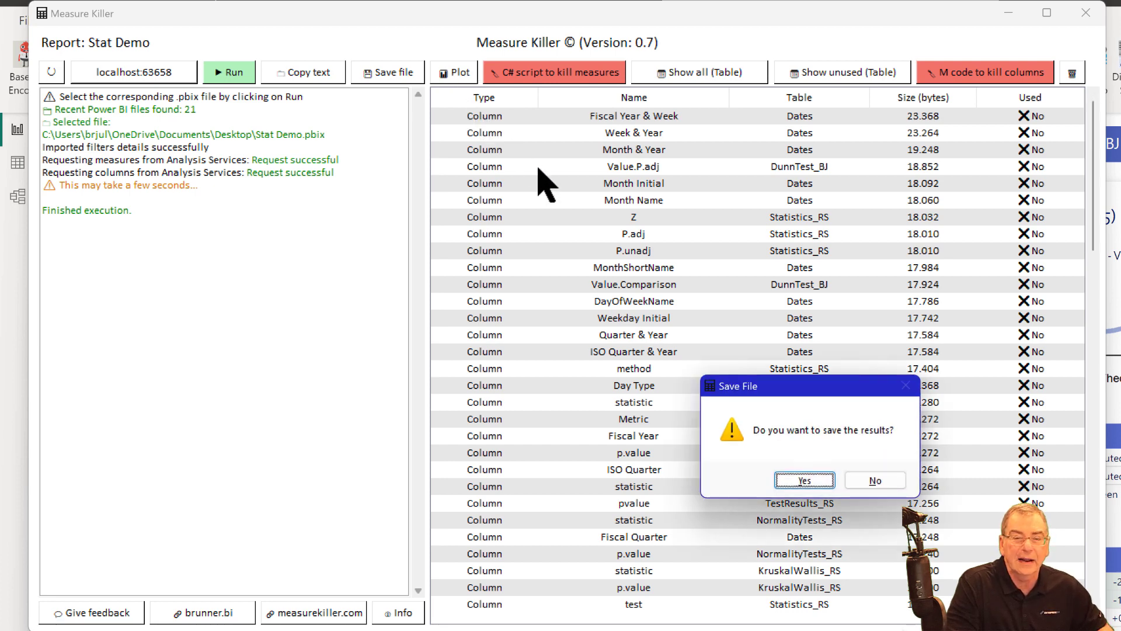
{"action": "left_click", "coordinate": [867, 481]}
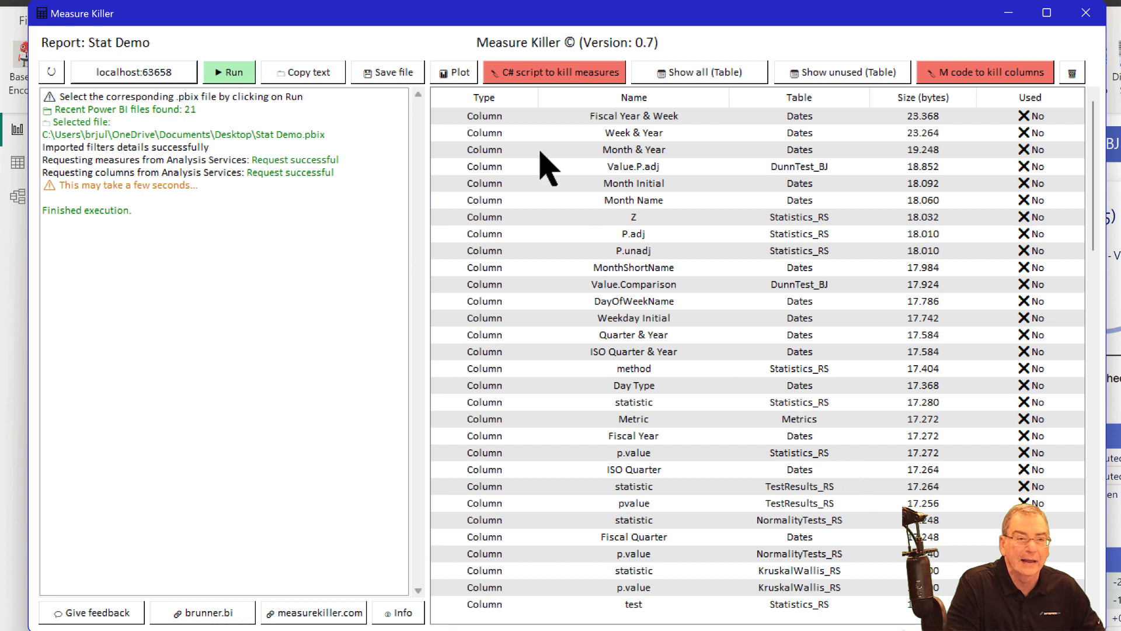
{"action": "left_click", "coordinate": [461, 73]}
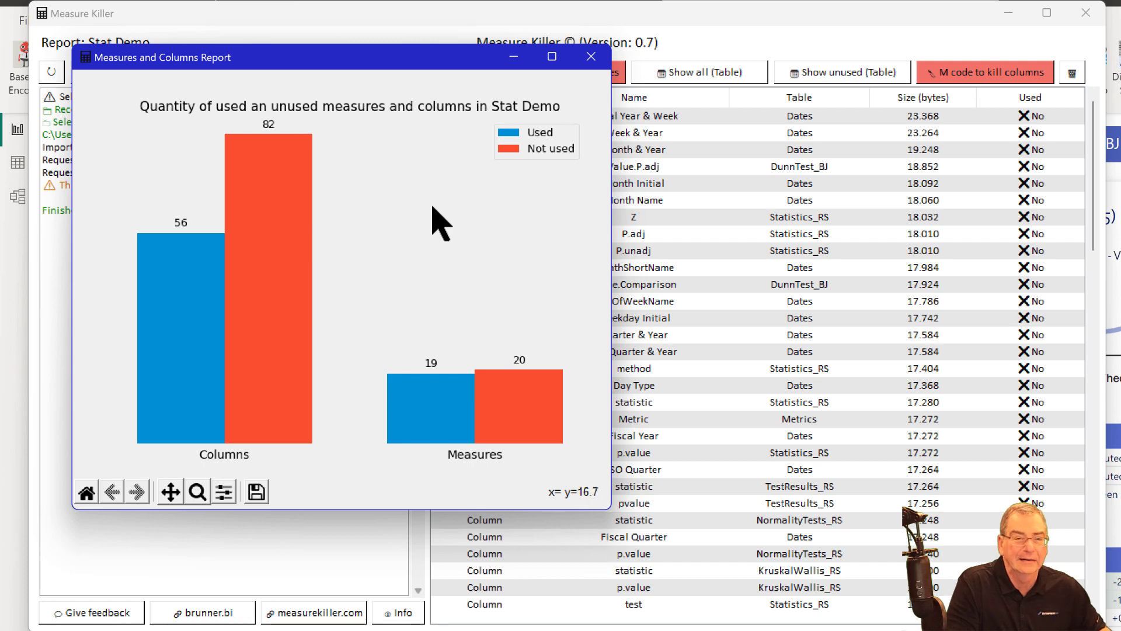
{"action": "left_click", "coordinate": [593, 58]}
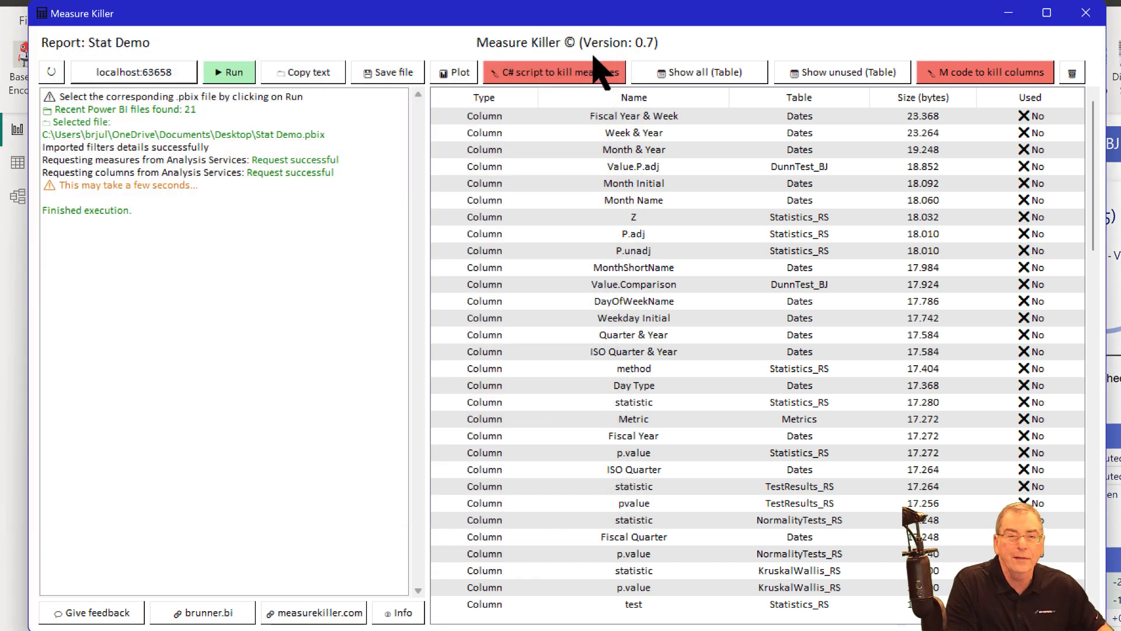
- Generate the M code that removes unused columns from the Dates table and copy all of it
{"action": "left_click", "coordinate": [965, 74]}
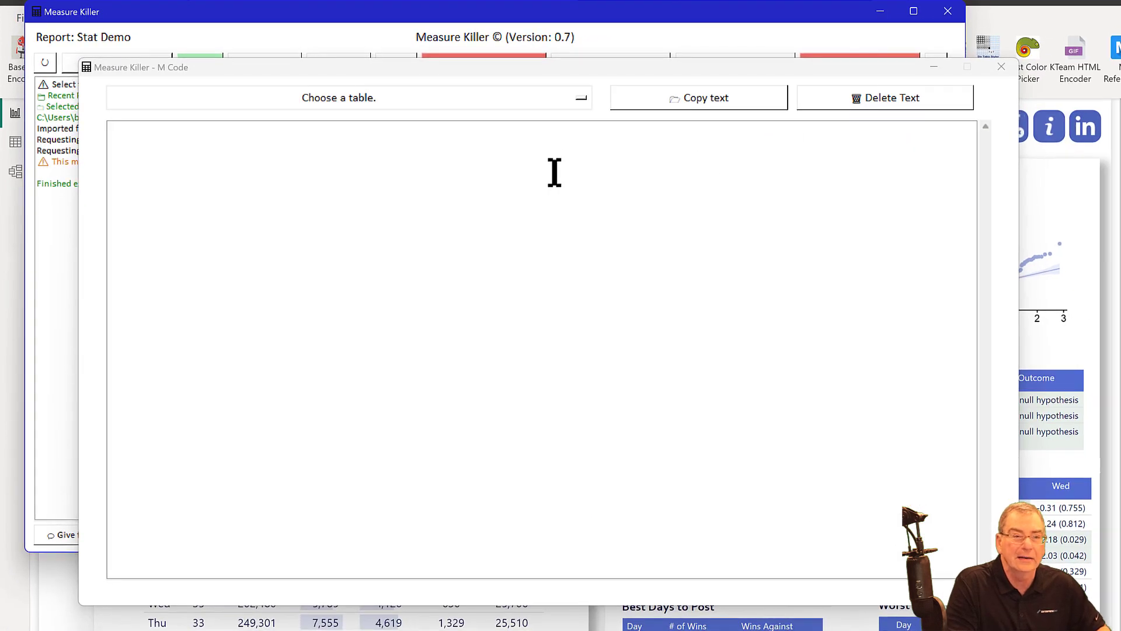
{"action": "left_click", "coordinate": [578, 98]}
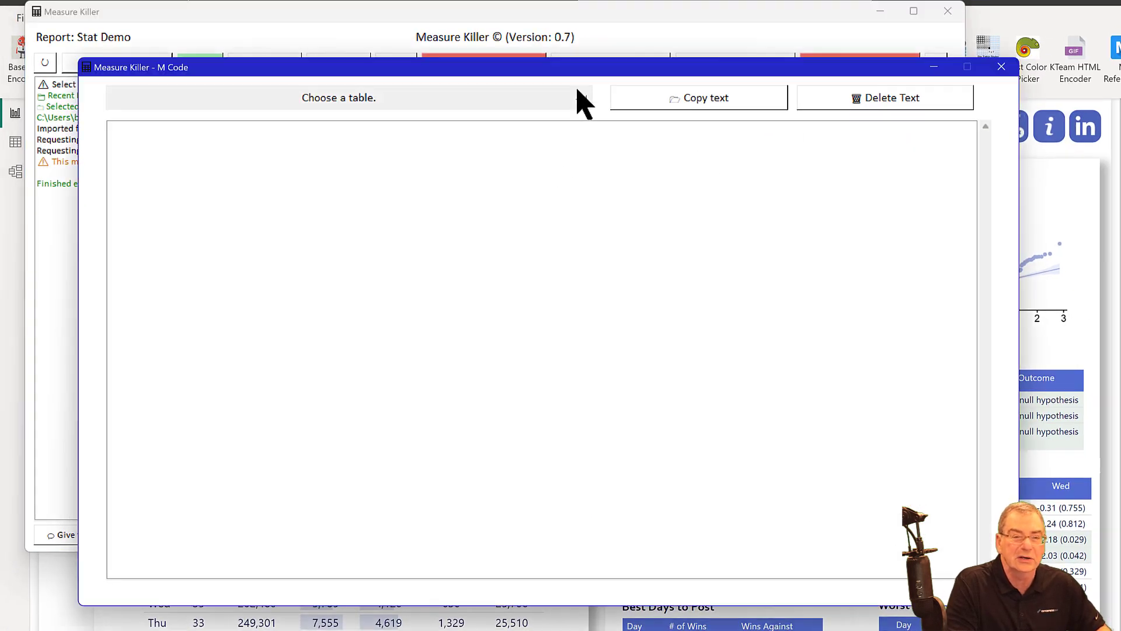
{"action": "left_click", "coordinate": [581, 100]}
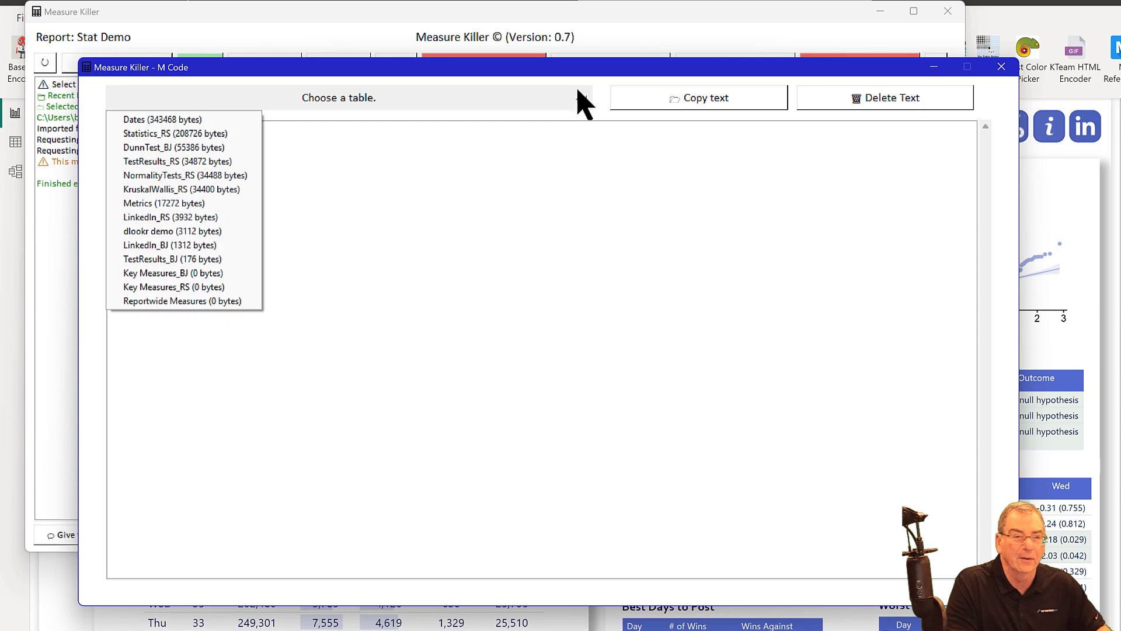
{"action": "left_click", "coordinate": [151, 120]}
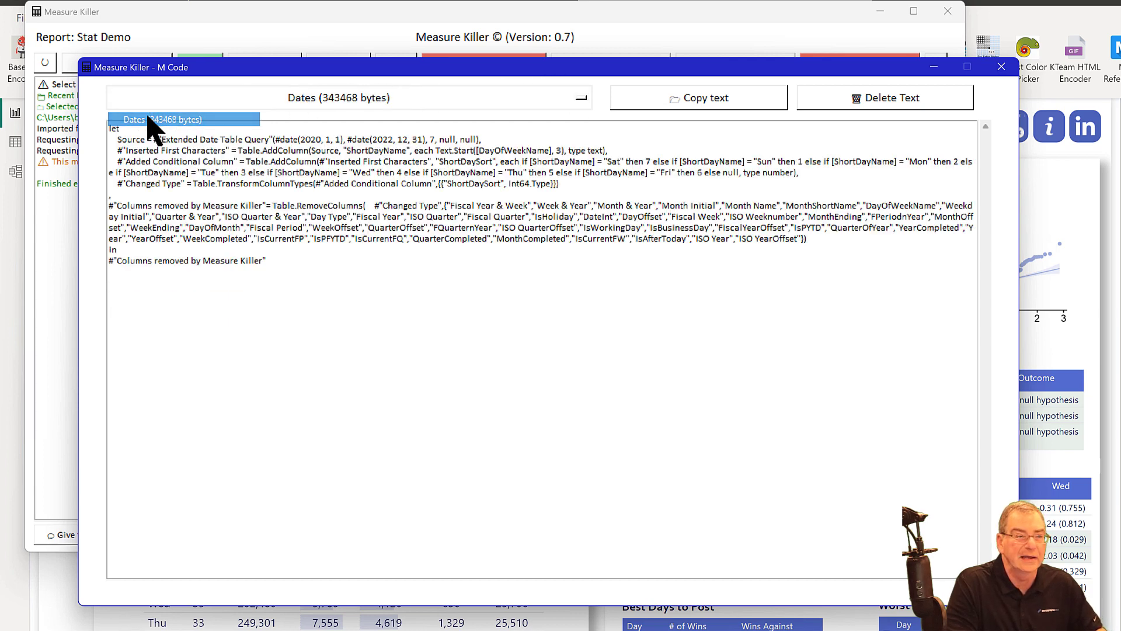
{"action": "left_click", "coordinate": [313, 203]}
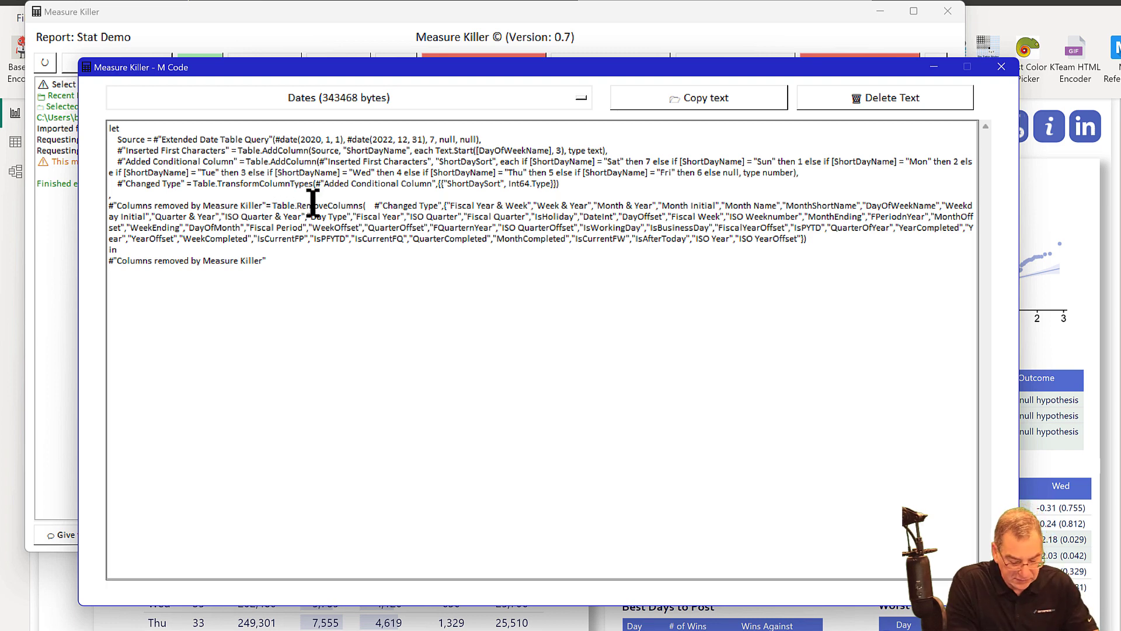
{"action": "key", "text": "ctrl+a"}
{"action": "key", "text": "ctrl+c"}
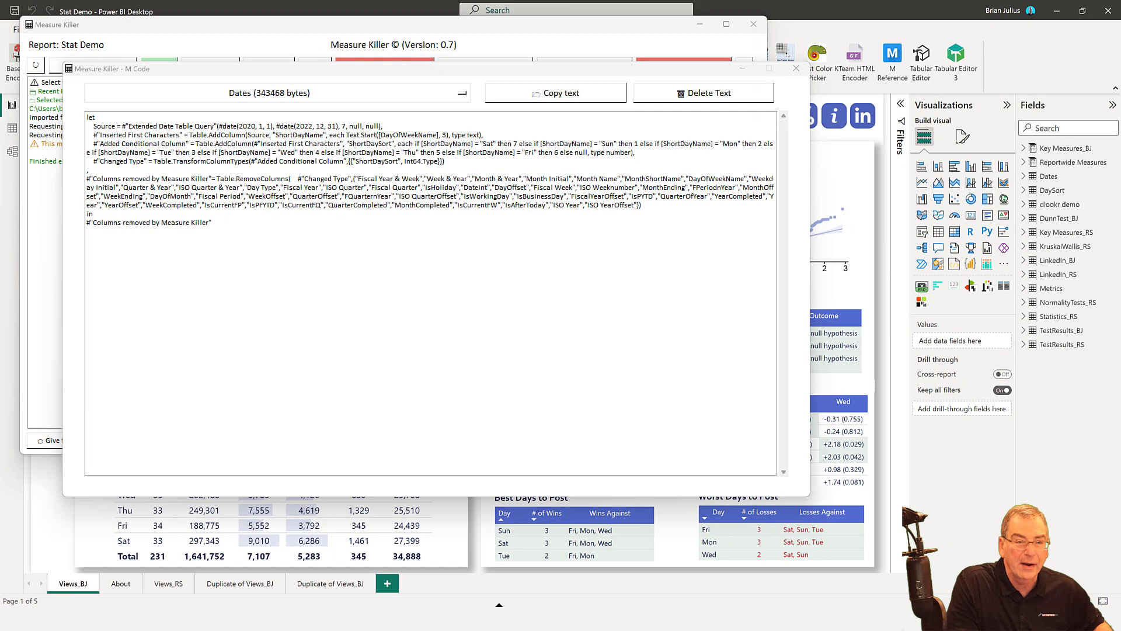
- Switch to the Stat Demo report in Power BI Desktop and open the Dates query's code in Power Query's Advanced Editor
{"action": "left_click", "coordinate": [484, 575]}
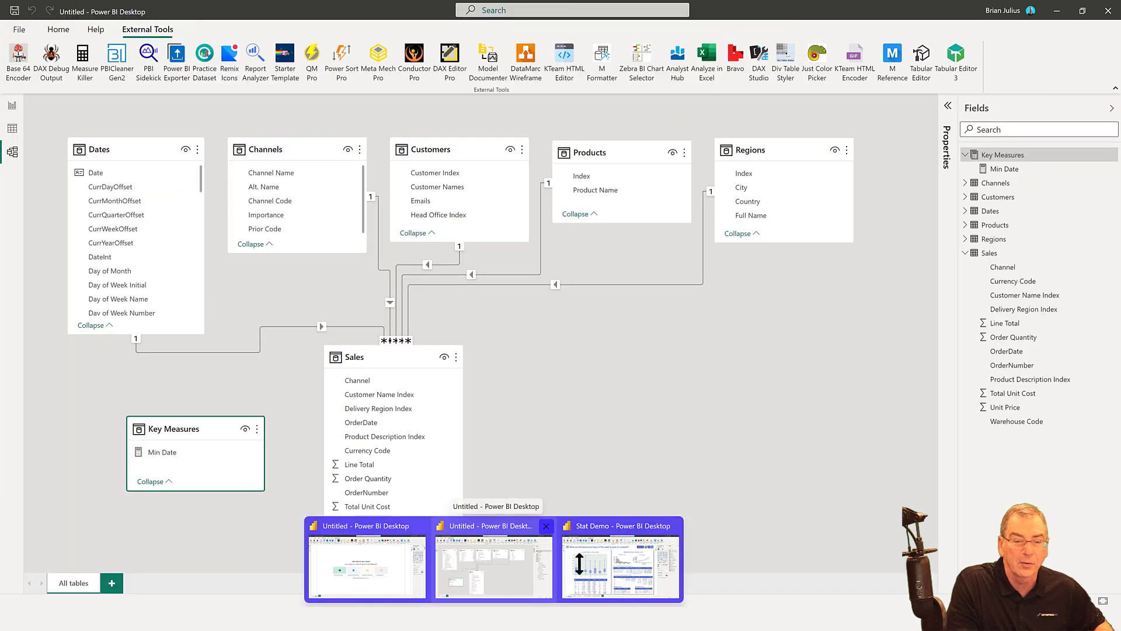
{"action": "left_click", "coordinate": [676, 548]}
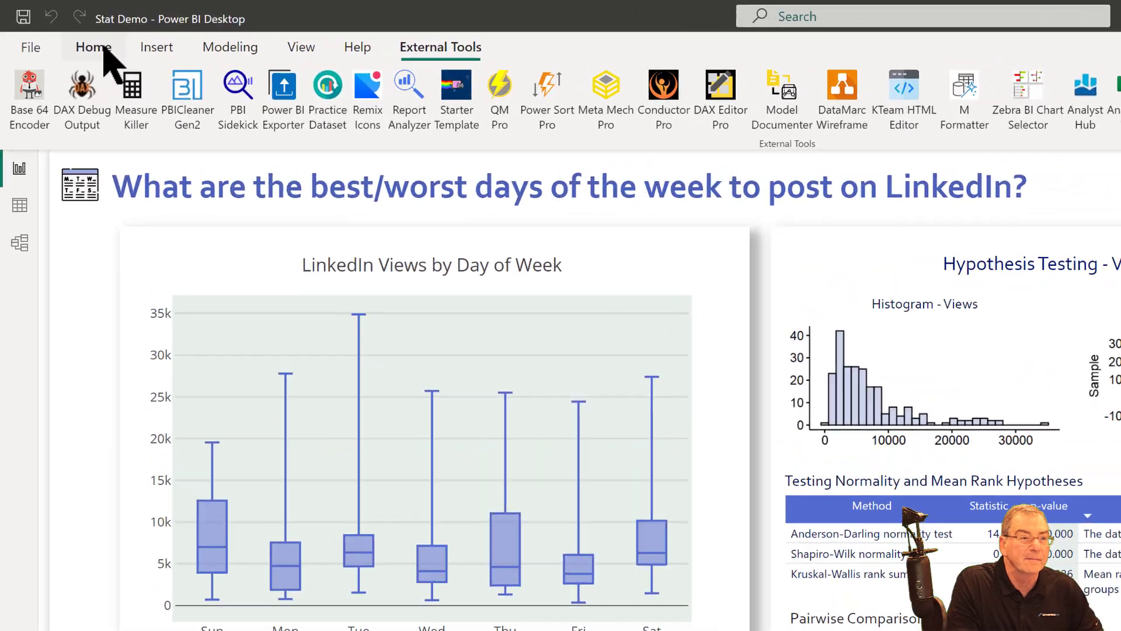
{"action": "left_click", "coordinate": [59, 30]}
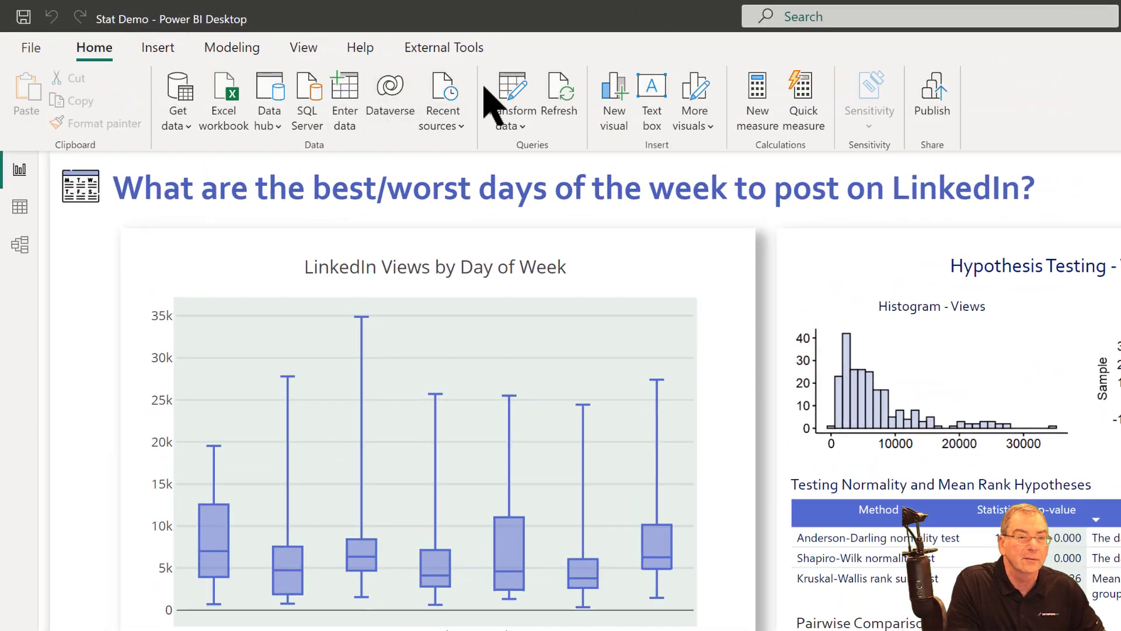
{"action": "left_click", "coordinate": [514, 96]}
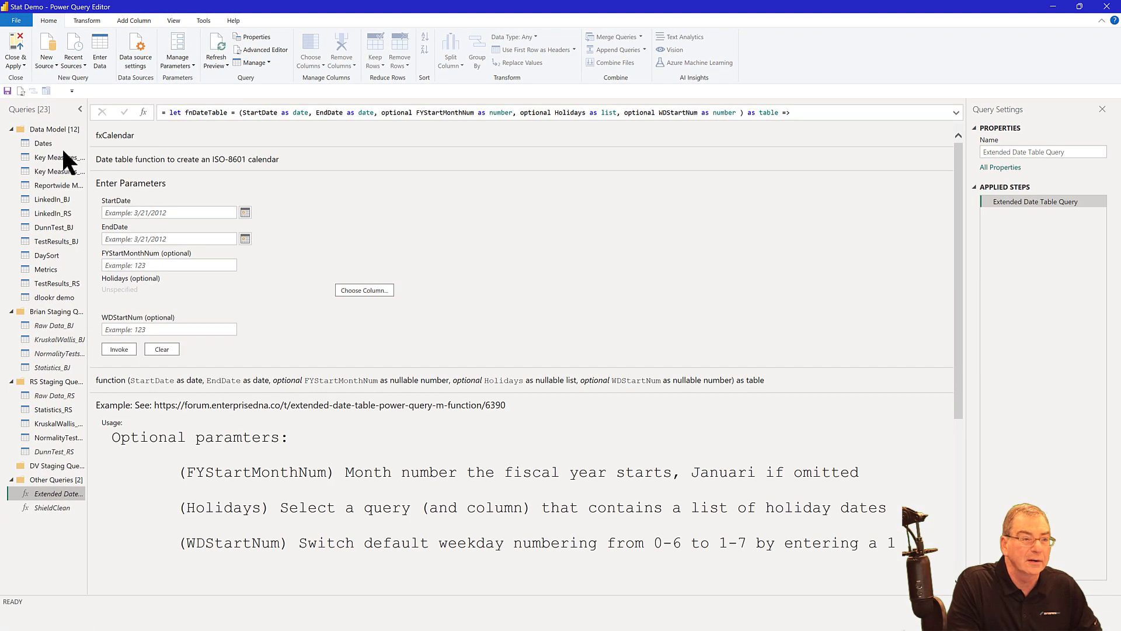
{"action": "left_click", "coordinate": [47, 144]}
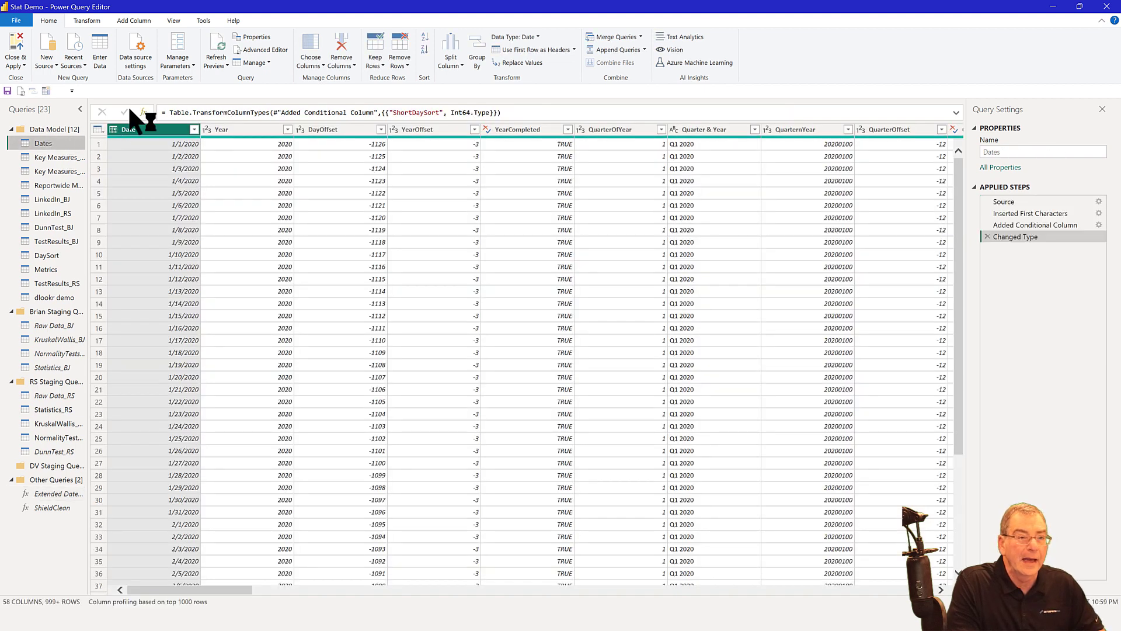
{"action": "left_click", "coordinate": [276, 51]}
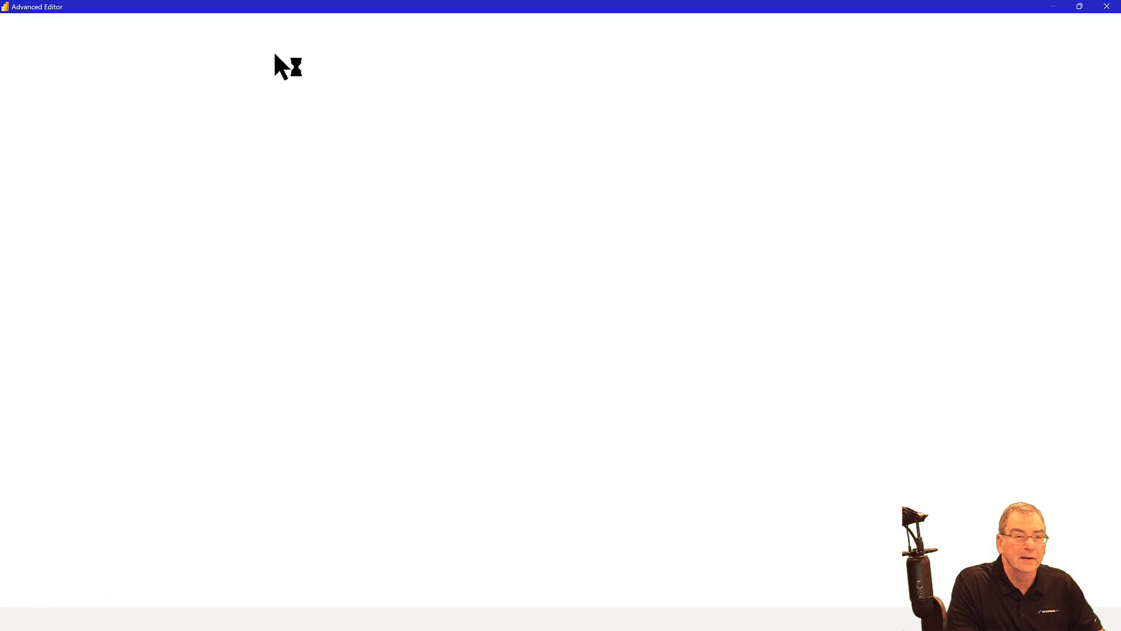
- Replace the entire Dates query code with the copied Measure Killer M code and confirm the edit
{"action": "left_click", "coordinate": [270, 83]}
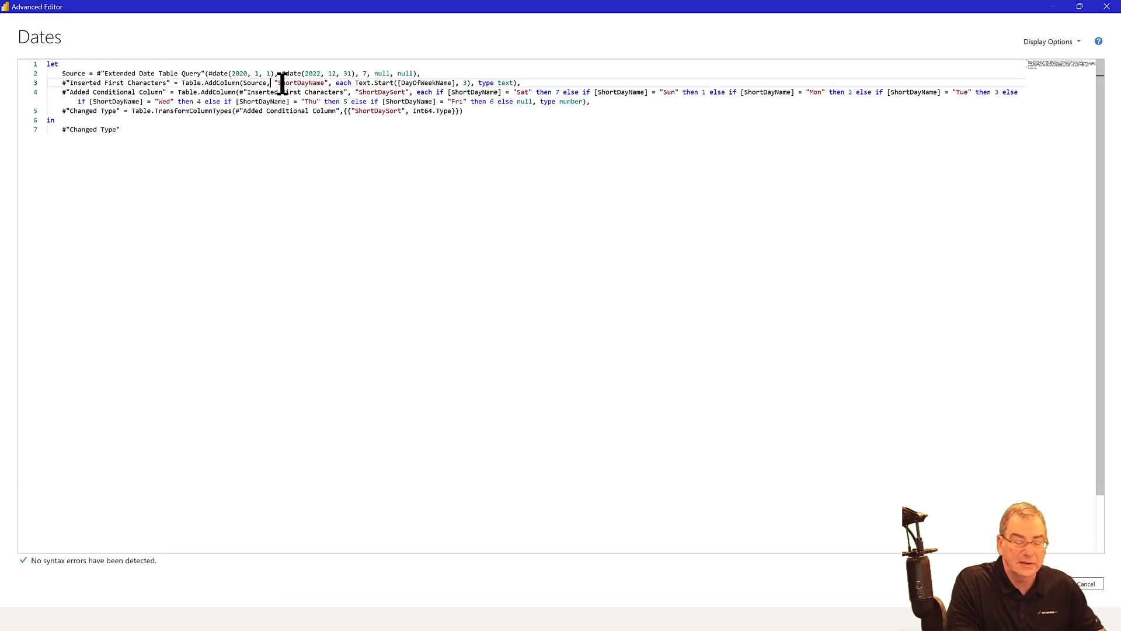
{"action": "key", "text": "ctrl+a"}
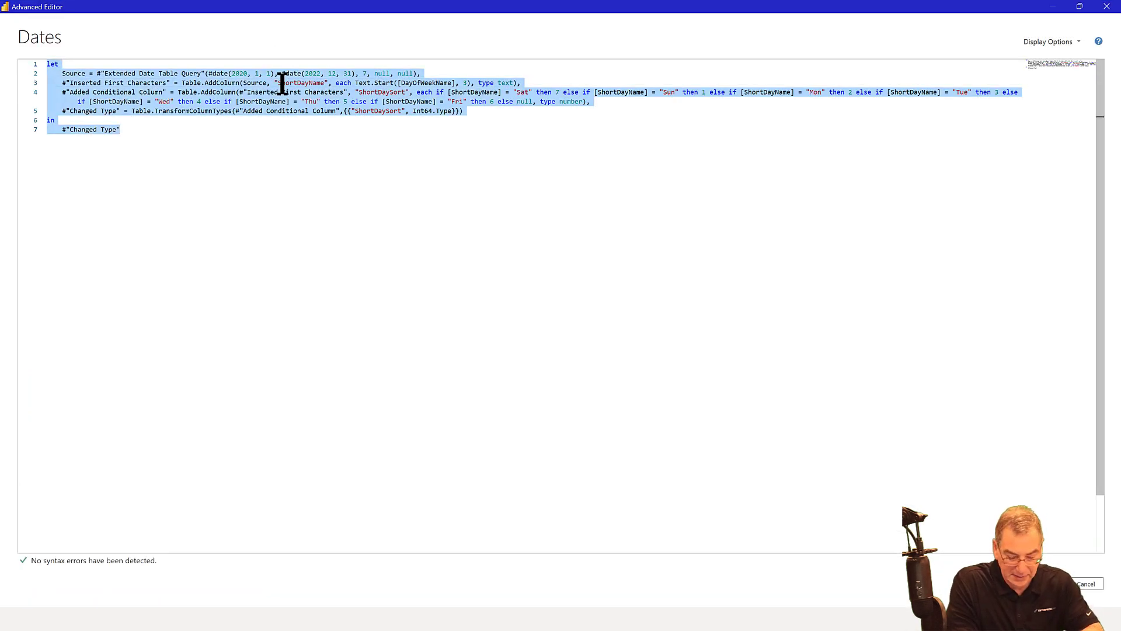
{"action": "key", "text": "ctrl+v"}
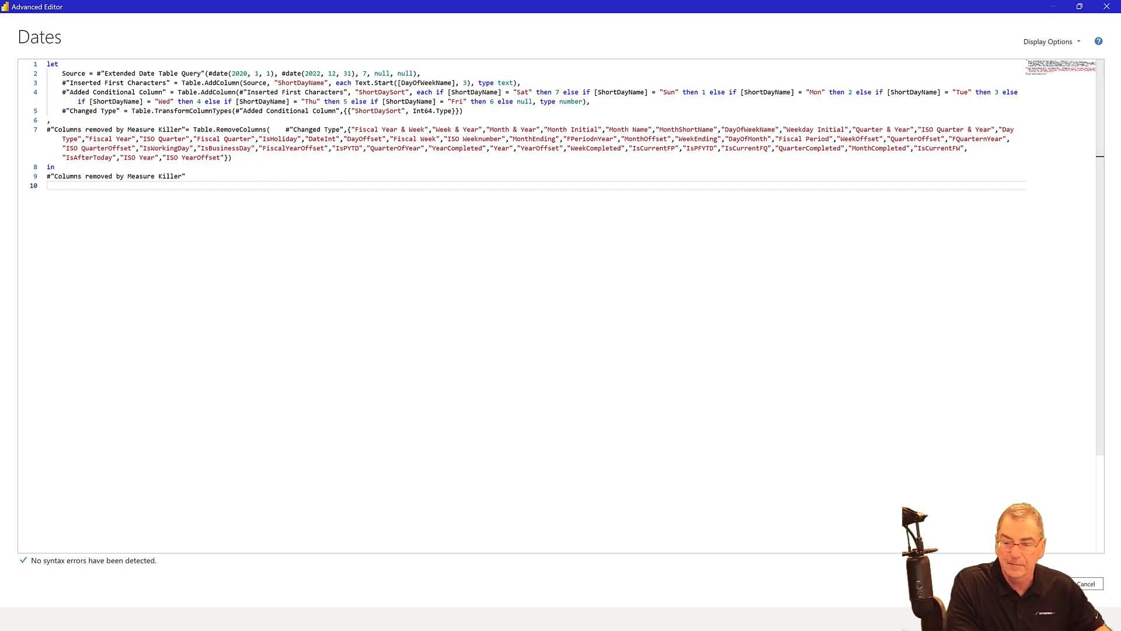
{"action": "left_click", "coordinate": [1085, 584]}
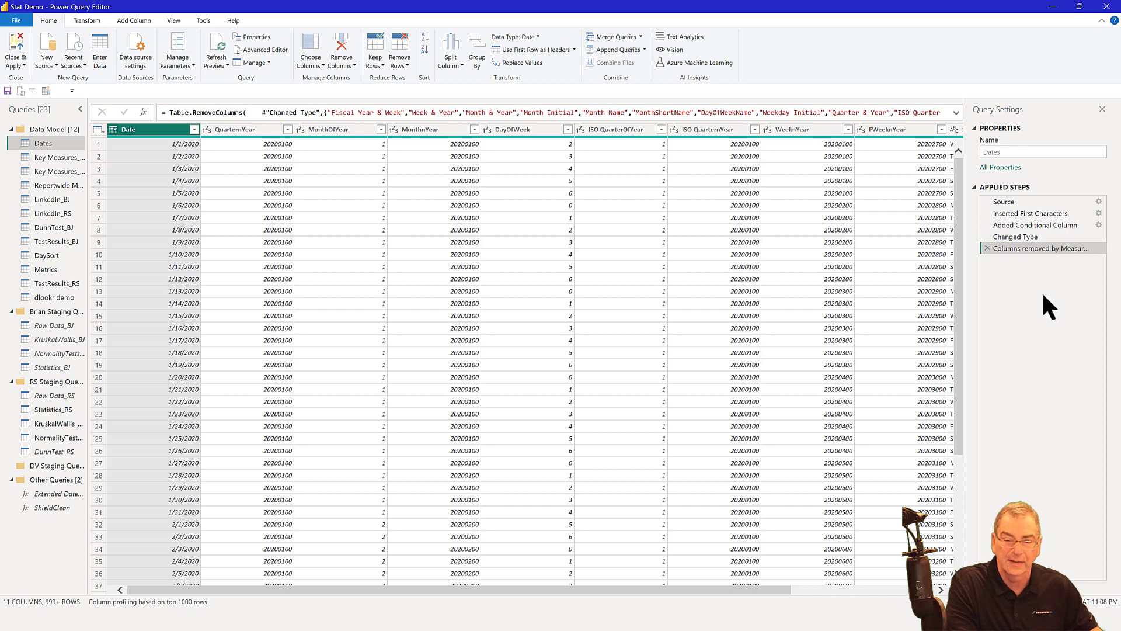
- Check the columns remaining in the Dates table, and close and apply the Power Query changes
{"action": "left_click_drag", "start_coordinate": [746, 586], "coordinate": [917, 587]}
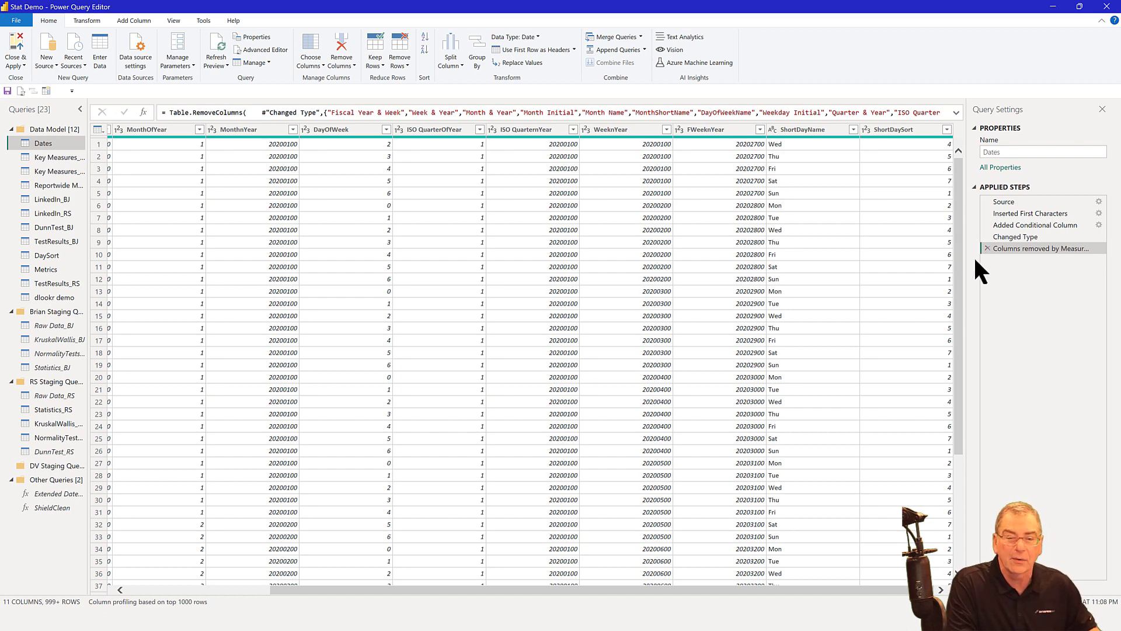
{"action": "mouse_move", "coordinate": [640, 583]}
{"action": "left_mouse_down"}
{"action": "mouse_move", "coordinate": [618, 572]}
{"action": "mouse_move", "coordinate": [620, 583]}
{"action": "left_mouse_up"}
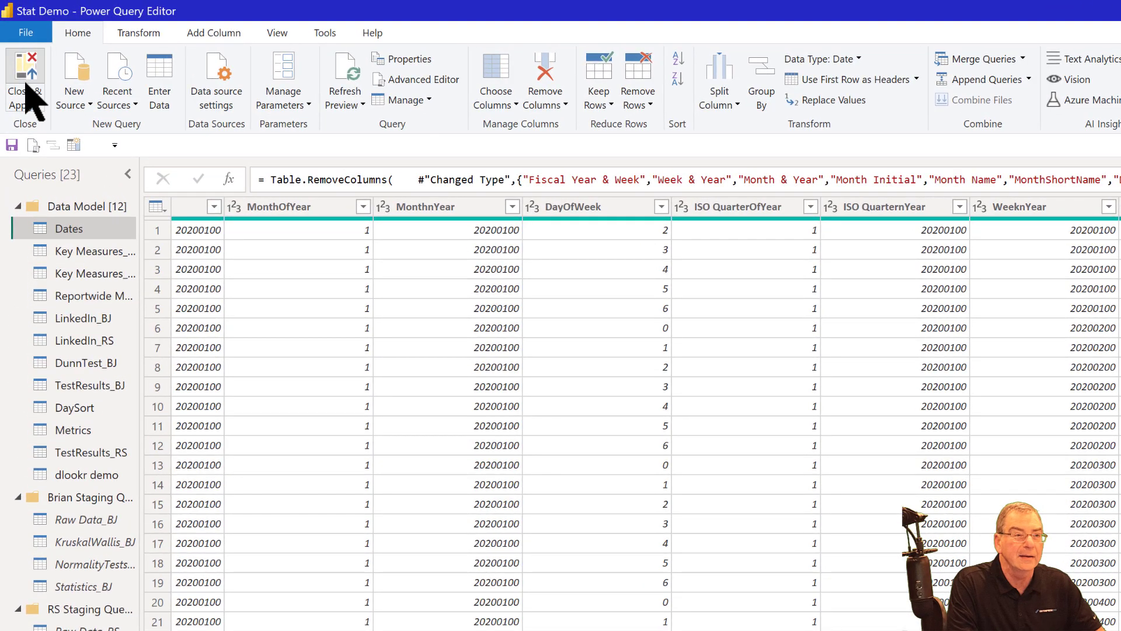
{"action": "left_click", "coordinate": [26, 89]}
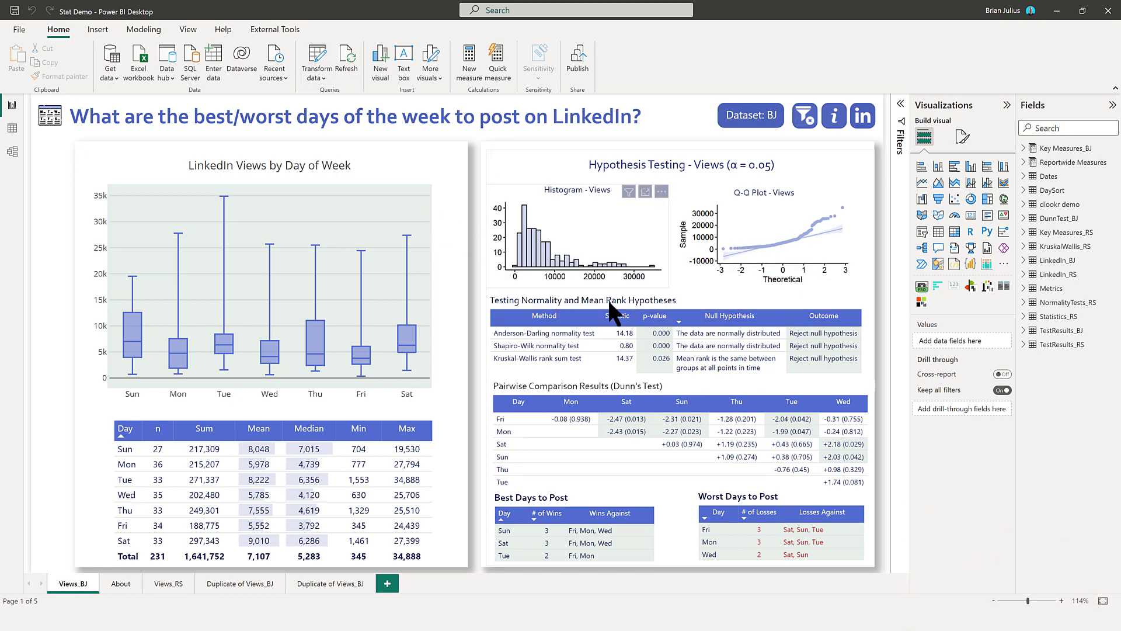
- Rerun the Measure Killer analysis on the updated report and examine the usage plot and the list of unused measures
{"action": "left_click", "coordinate": [608, 305]}
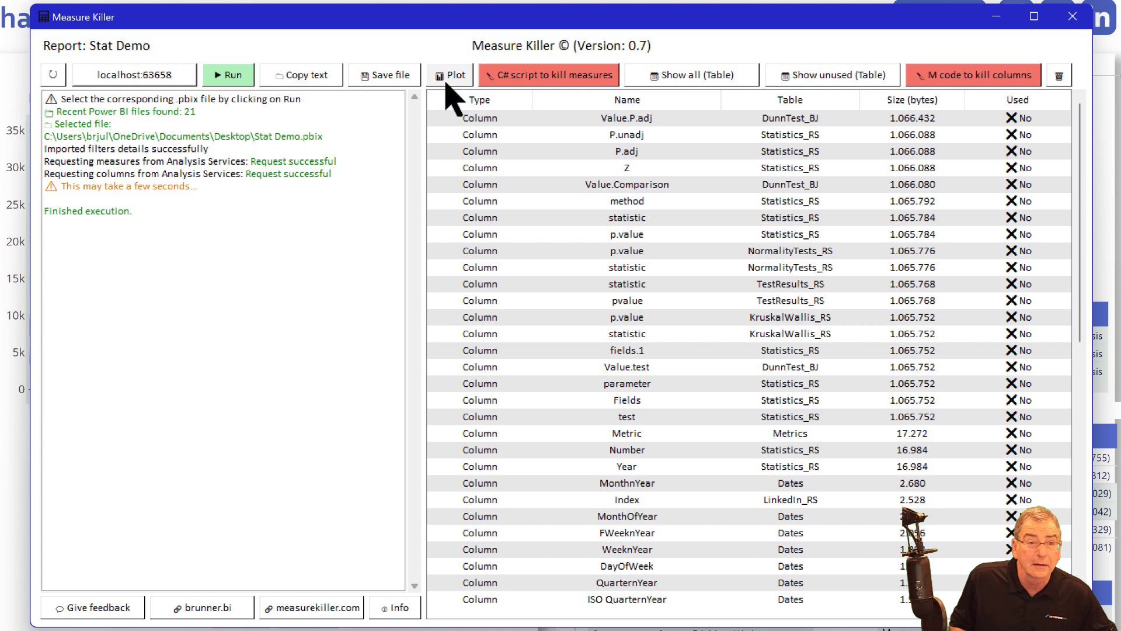
{"action": "left_click", "coordinate": [446, 83]}
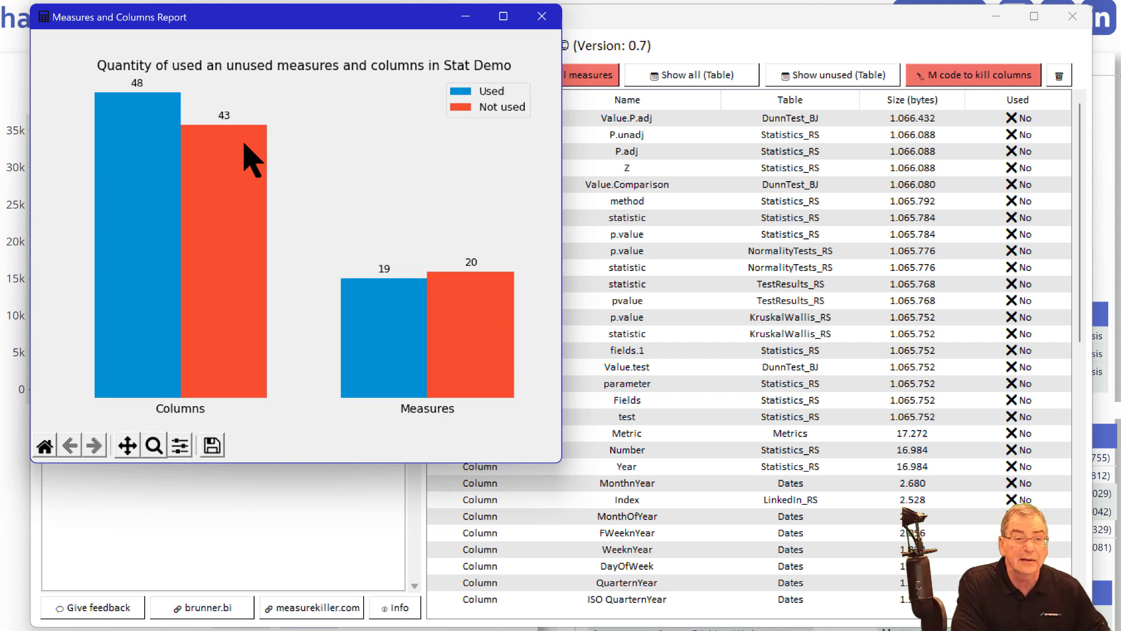
{"action": "left_click", "coordinate": [465, 17]}
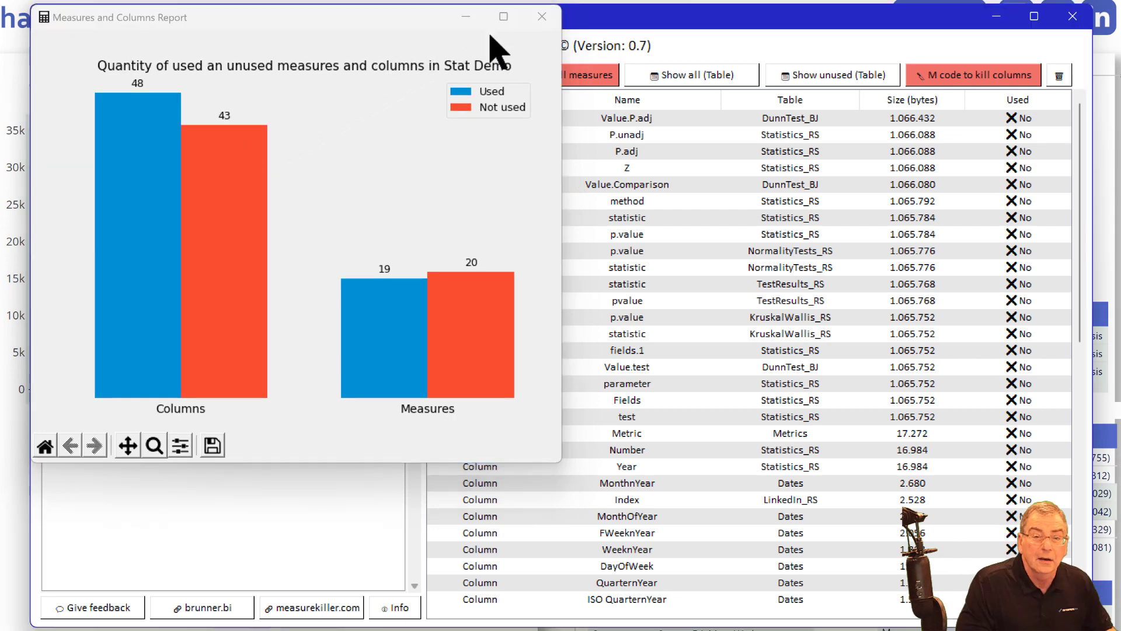
{"action": "scroll", "coordinate": [829, 272], "scroll_direction": "down", "scroll_amount": 10}
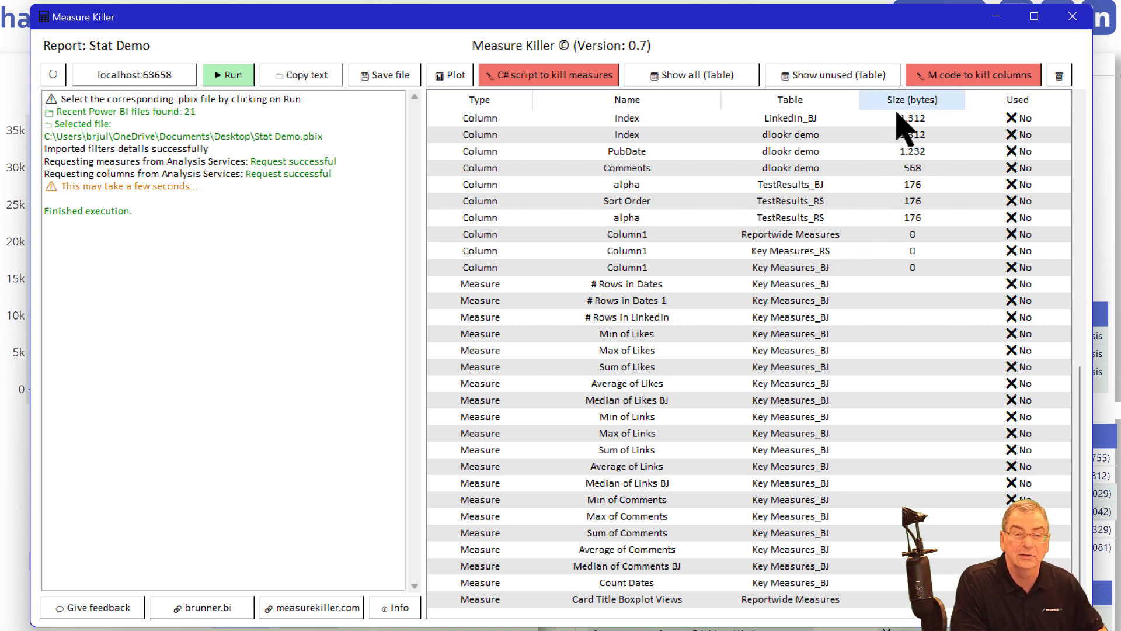
- Generate the C# script that deletes the unused measures and copy its full text
{"action": "left_click", "coordinate": [554, 78]}
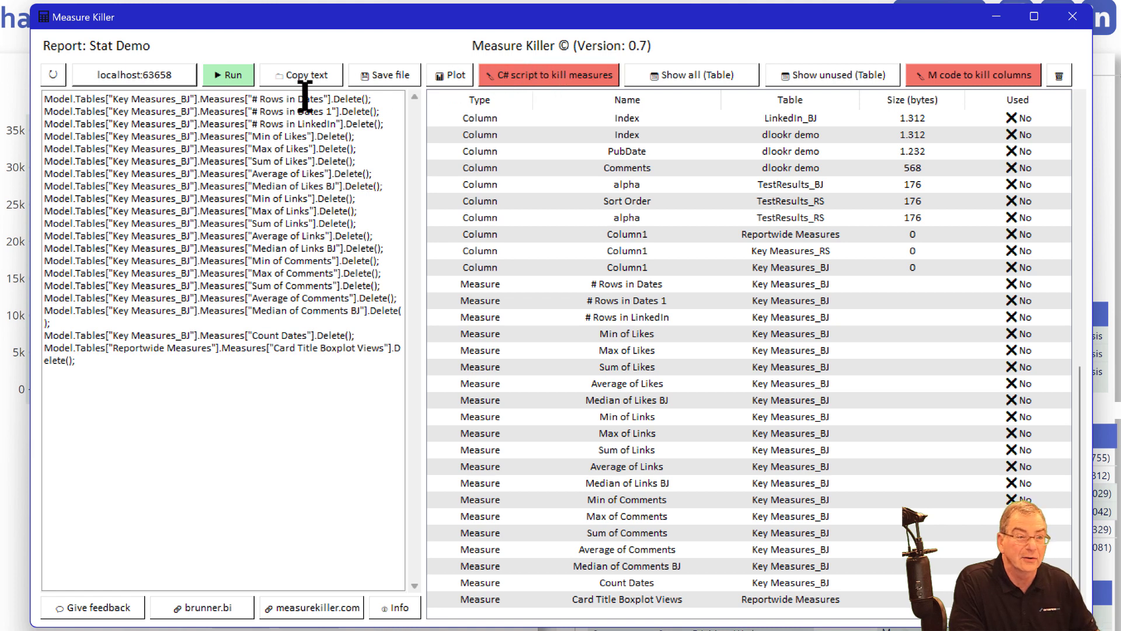
{"action": "left_click", "coordinate": [138, 109]}
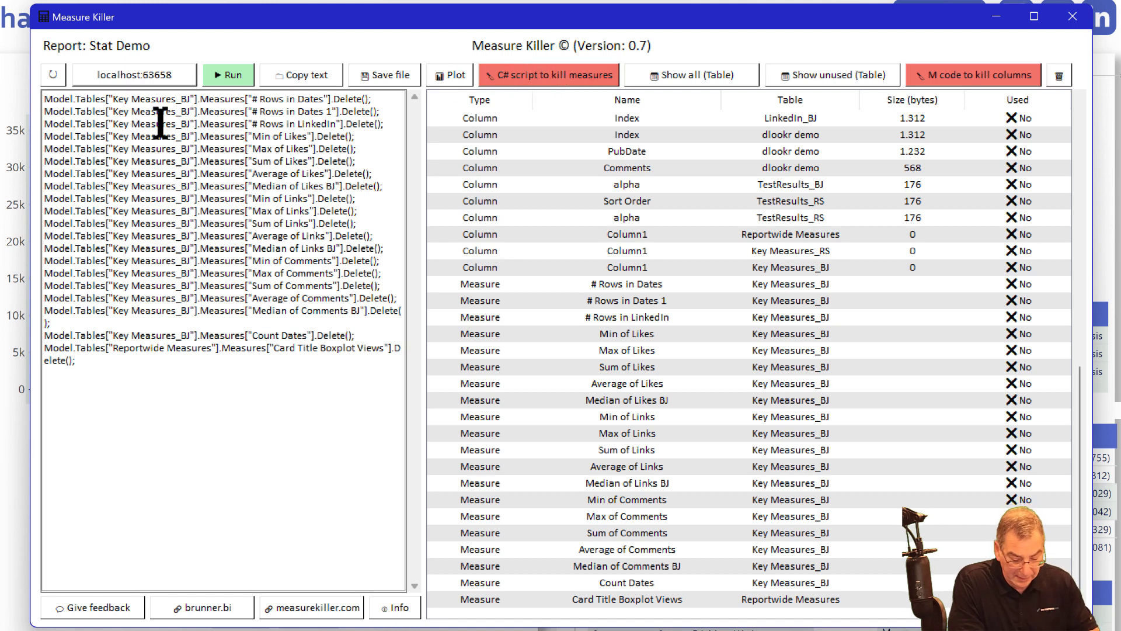
{"action": "key", "text": "ctrl+a"}
{"action": "key", "text": "ctrl+c"}
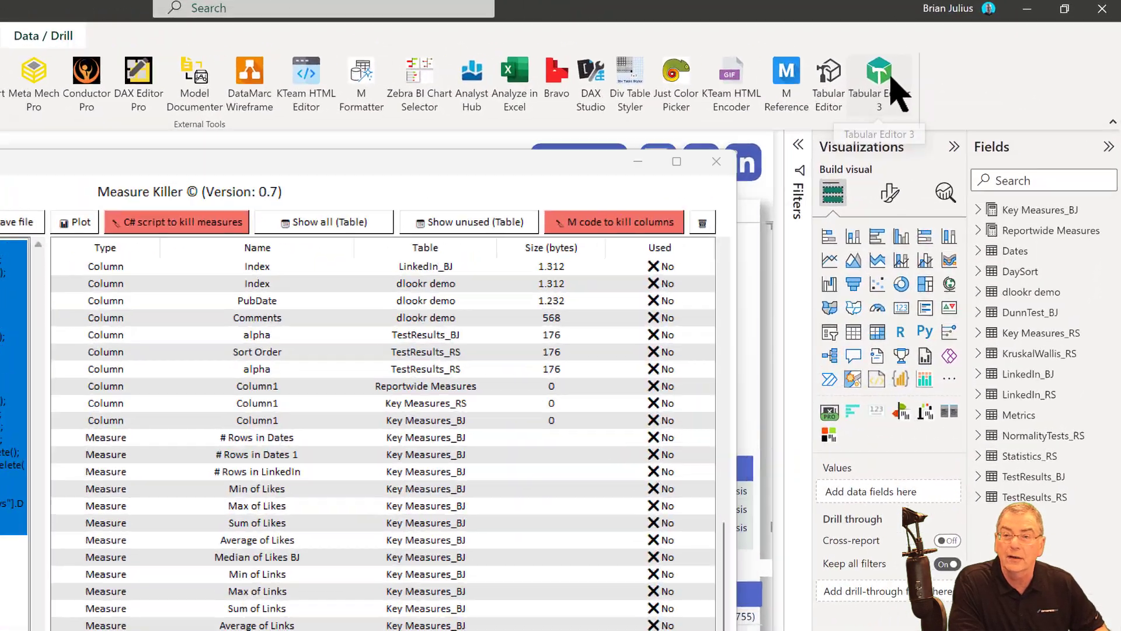
- Open the model in Tabular Editor 3 and paste the measure deletion code into a new C# script
{"action": "left_click", "coordinate": [957, 54]}
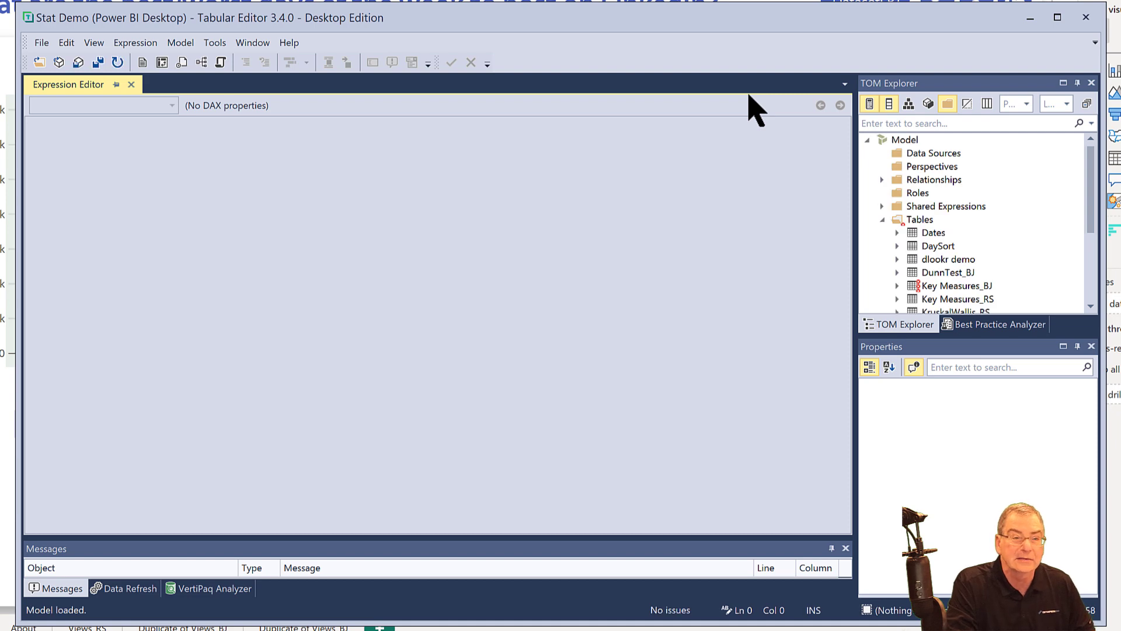
{"action": "left_click", "coordinate": [221, 62]}
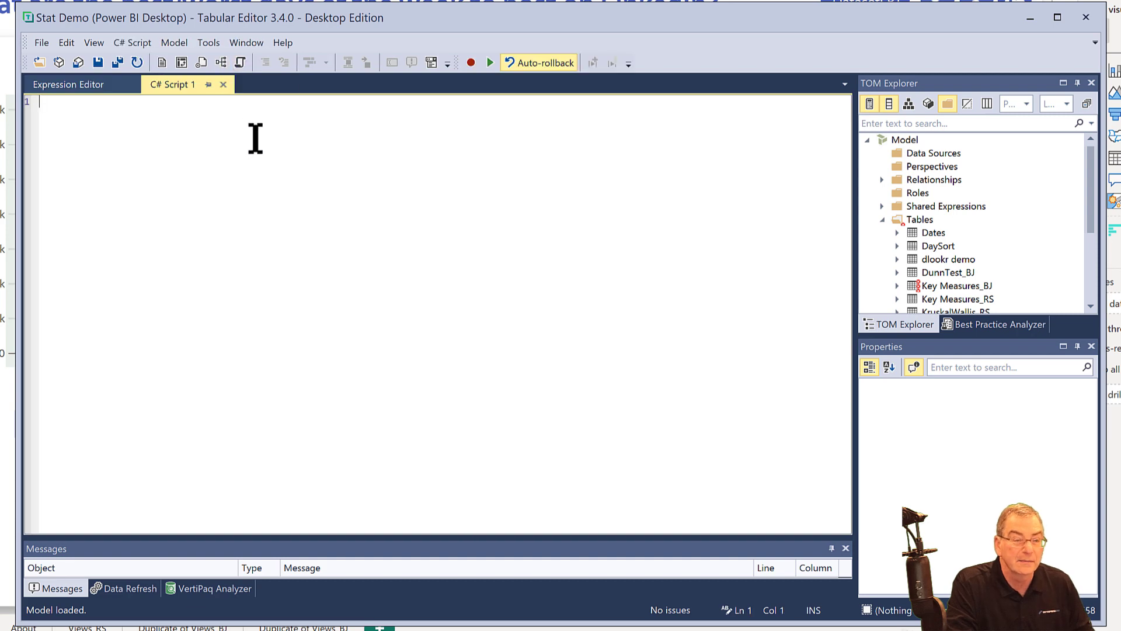
{"action": "key", "text": "ctrl+v"}
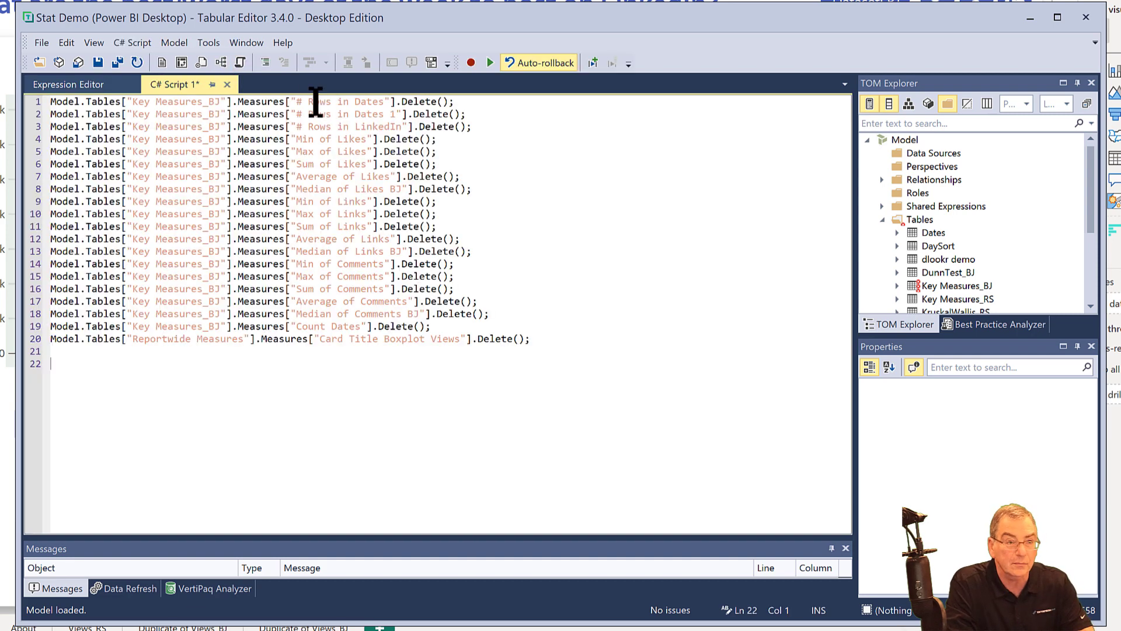
- Run the C# script that deletes the unused measures and save the changes back to the Stat Demo model
{"action": "left_click", "coordinate": [491, 63]}
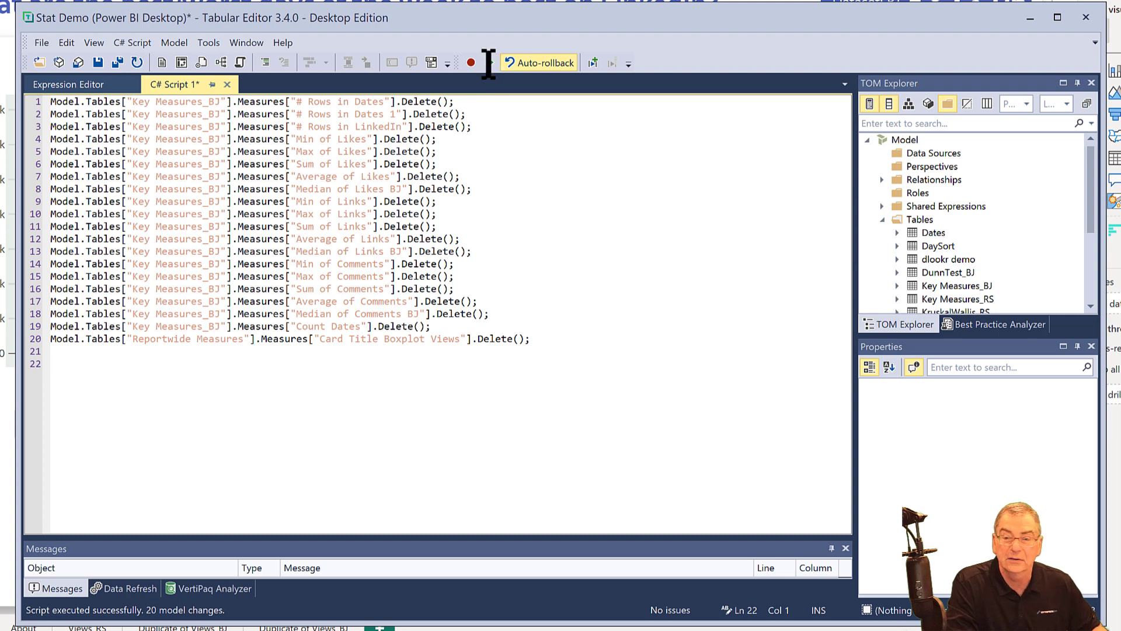
{"action": "left_click", "coordinate": [1007, 206]}
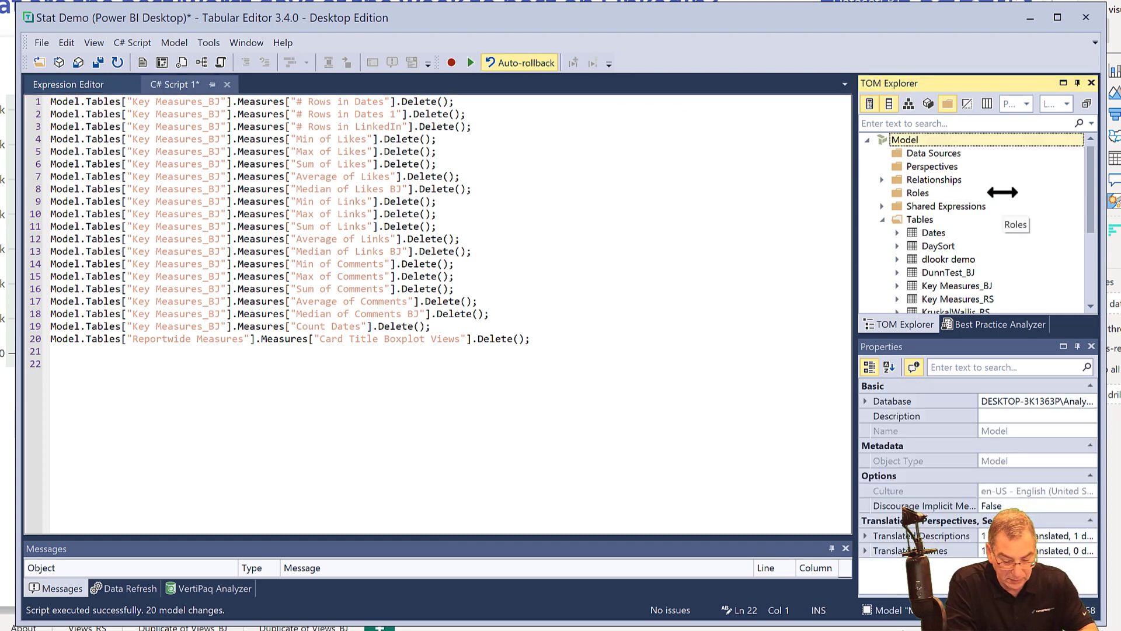
{"action": "key", "text": "ctrl+s"}
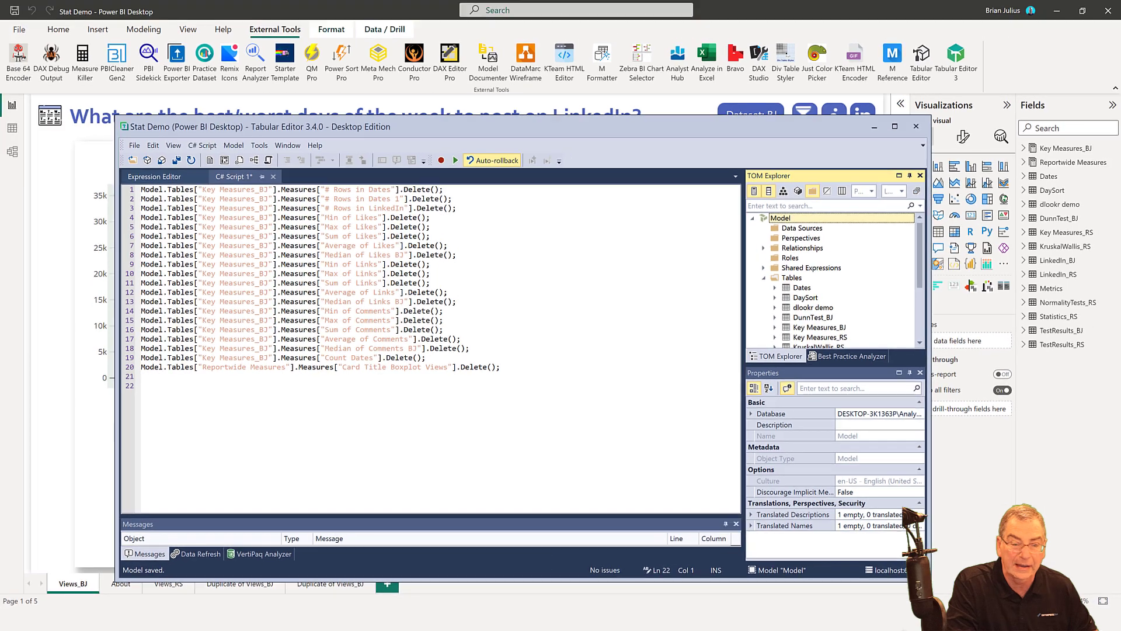
- Return to the Stat Demo report, rerun the Measure Killer analysis without saving the results, and check the plot of used and unused measures and columns
{"action": "mouse_move", "coordinate": [481, 628]}
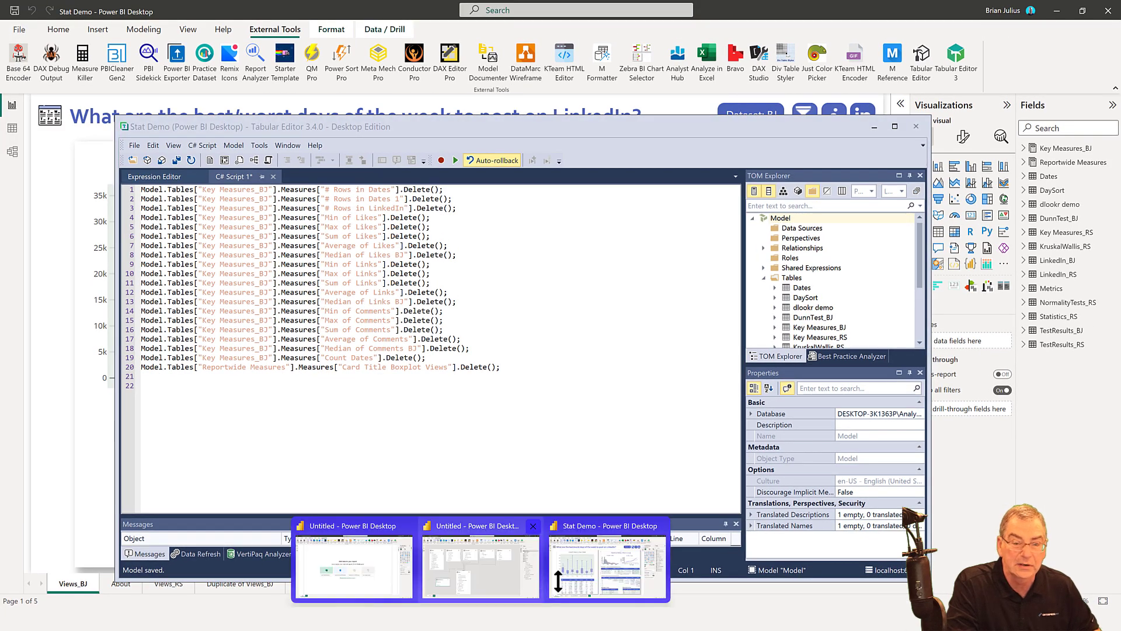
{"action": "left_click", "coordinate": [581, 566]}
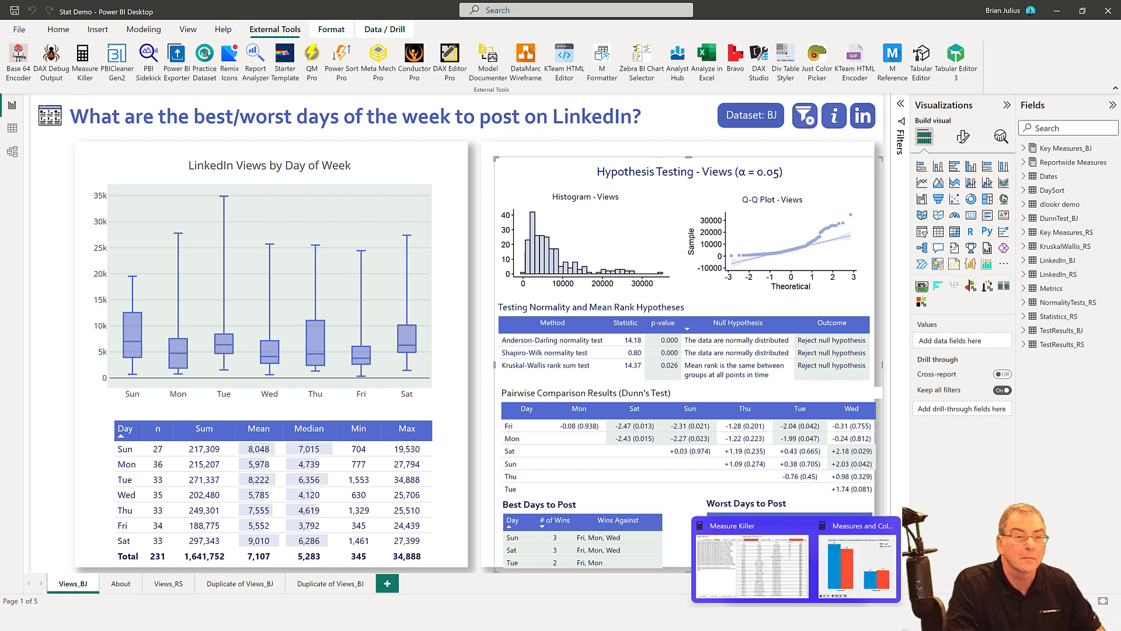
{"action": "left_click", "coordinate": [759, 555]}
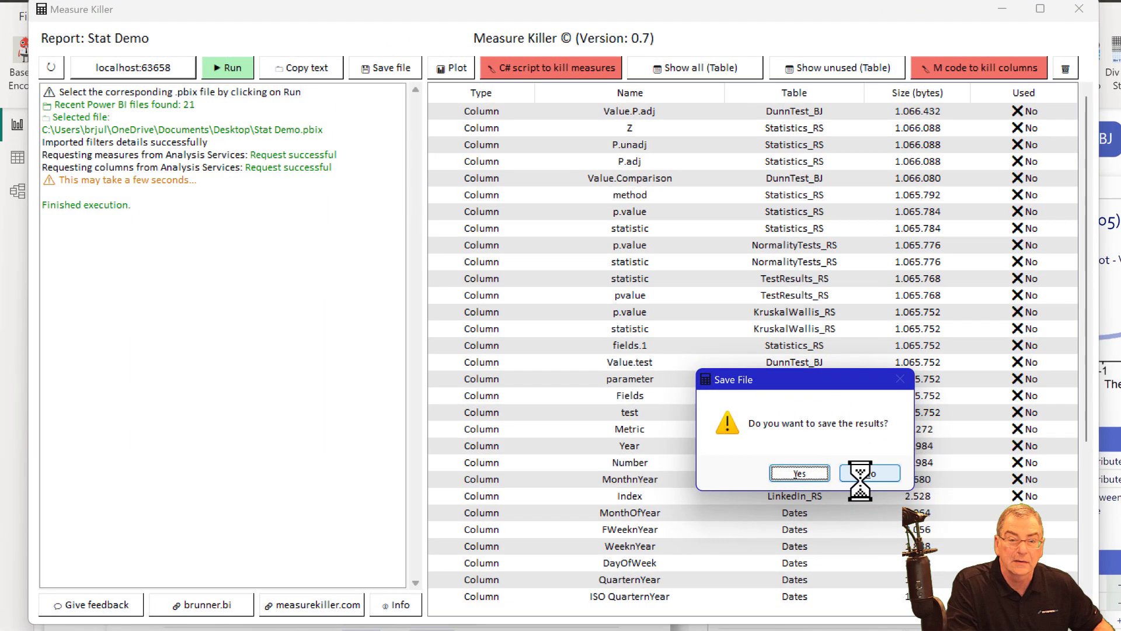
{"action": "left_click", "coordinate": [598, 349]}
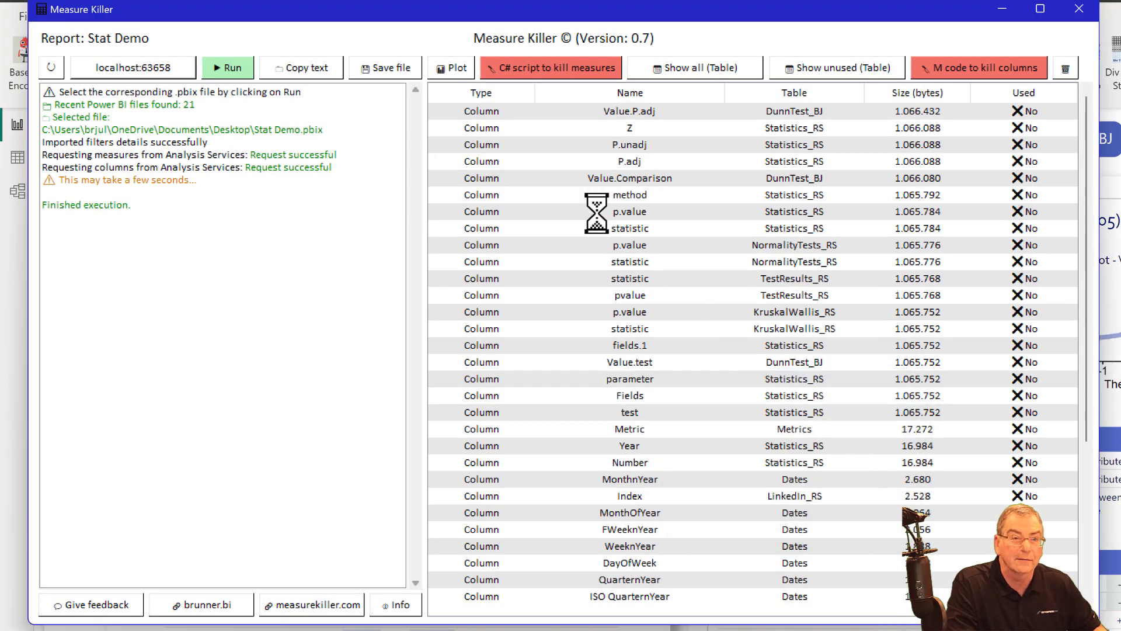
{"action": "left_click", "coordinate": [454, 68]}
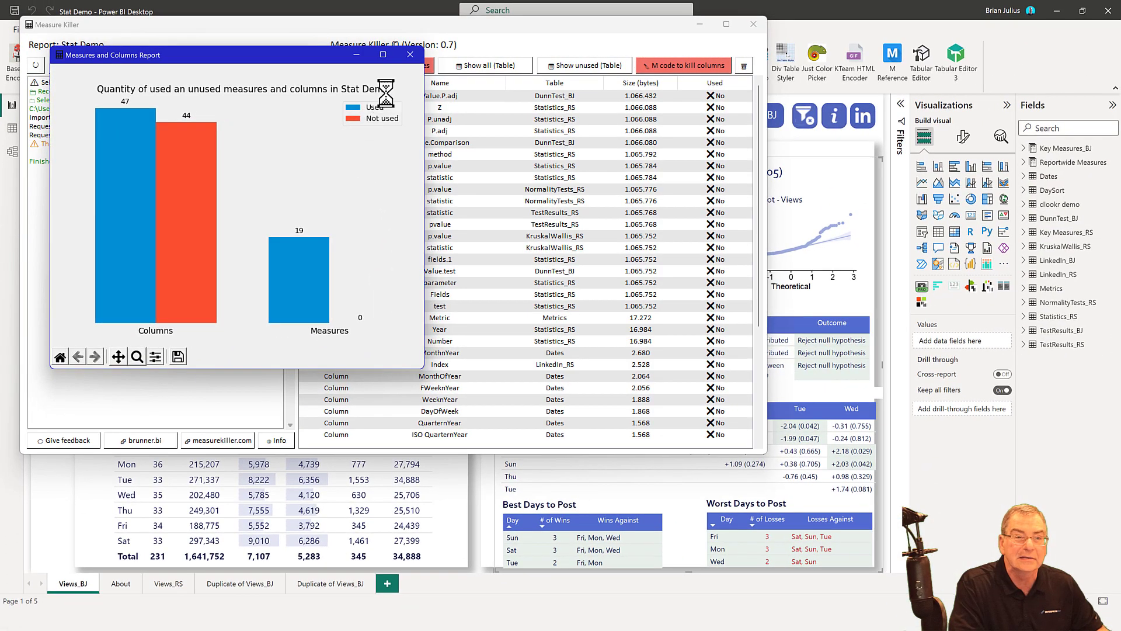
{"action": "left_click", "coordinate": [410, 54]}
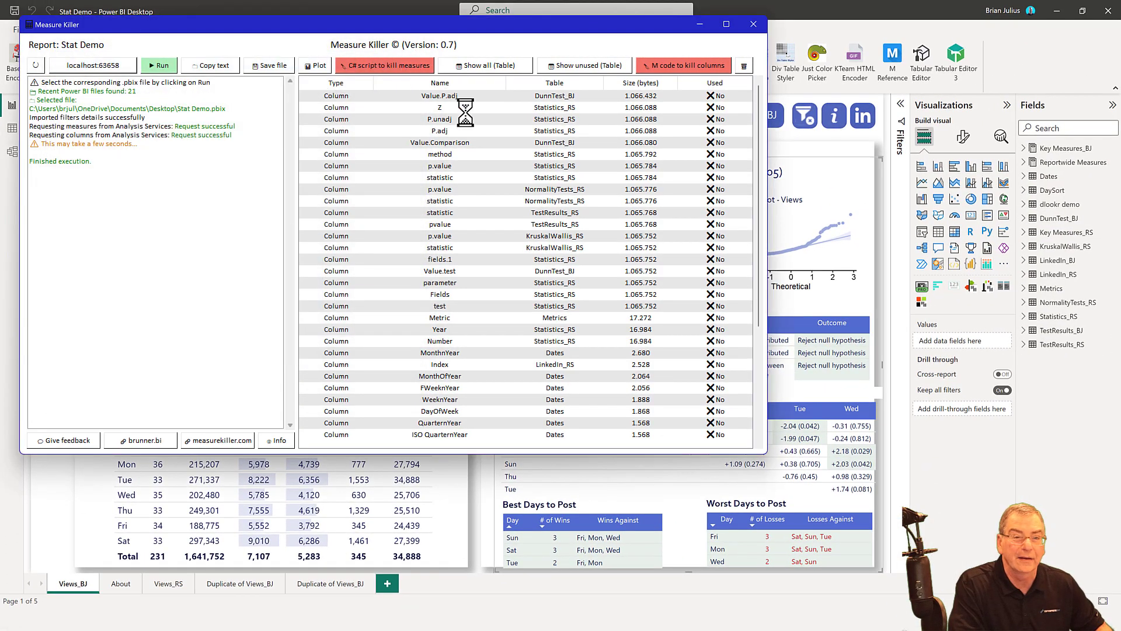